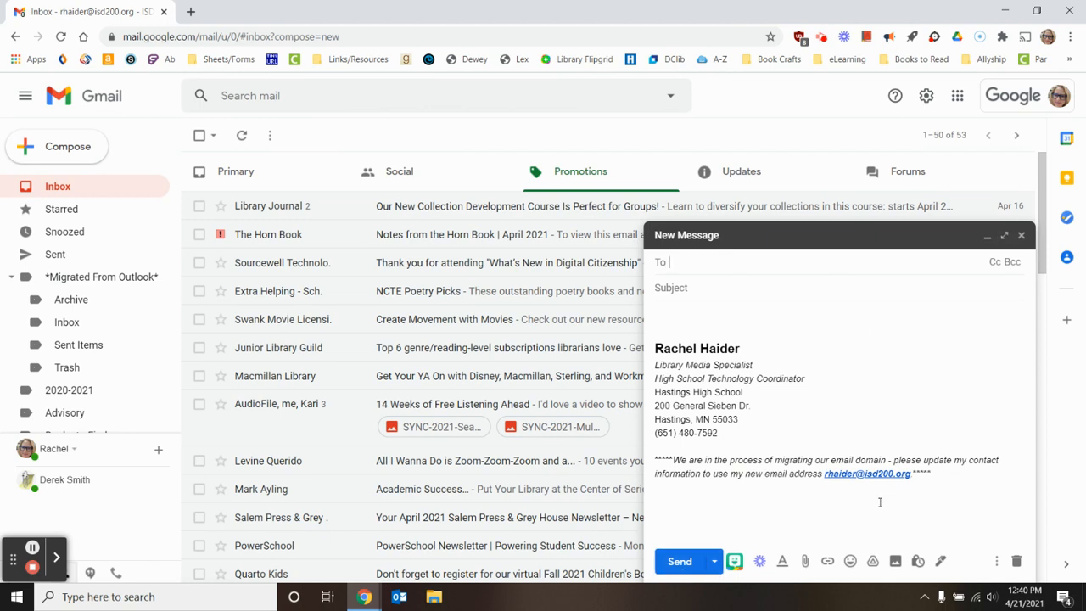
Start a new message, discard the extra draft, then minimize, restore and maximize the remaining one.
left_click(61, 150)
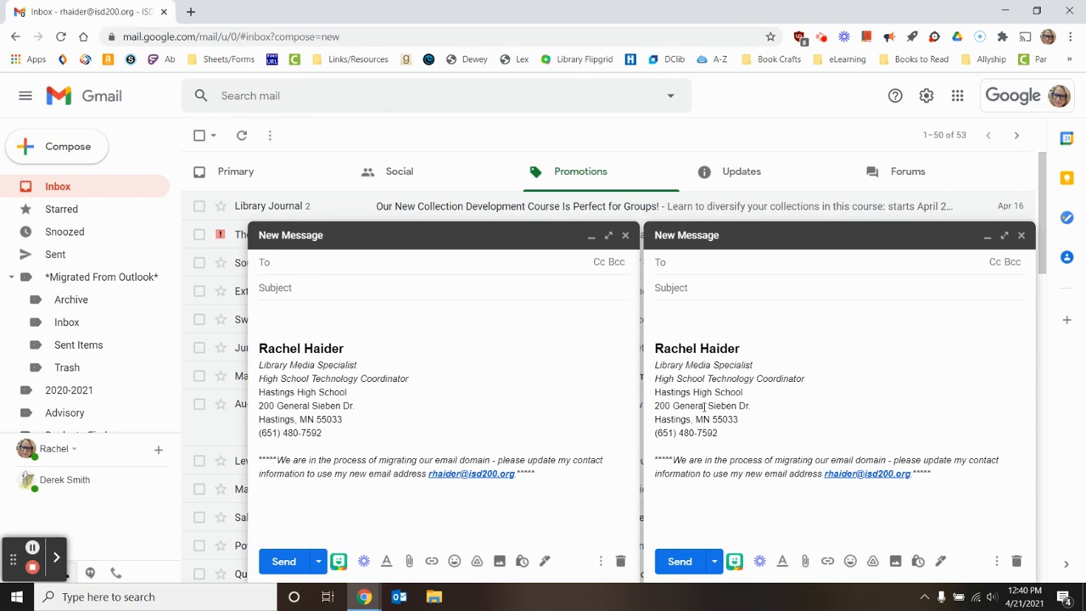
left_click(618, 563)
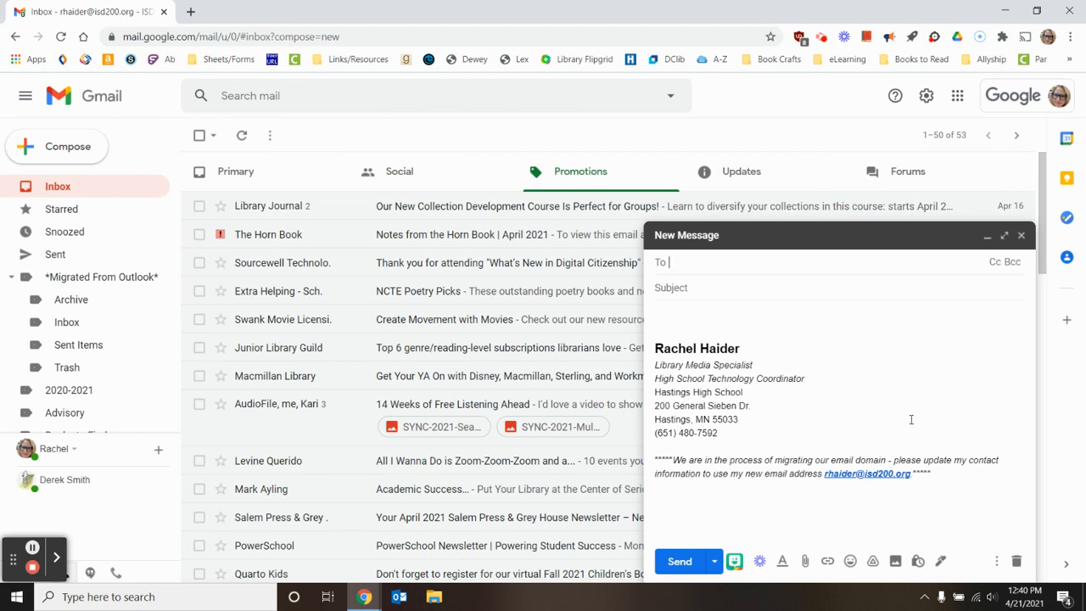
left_click(989, 238)
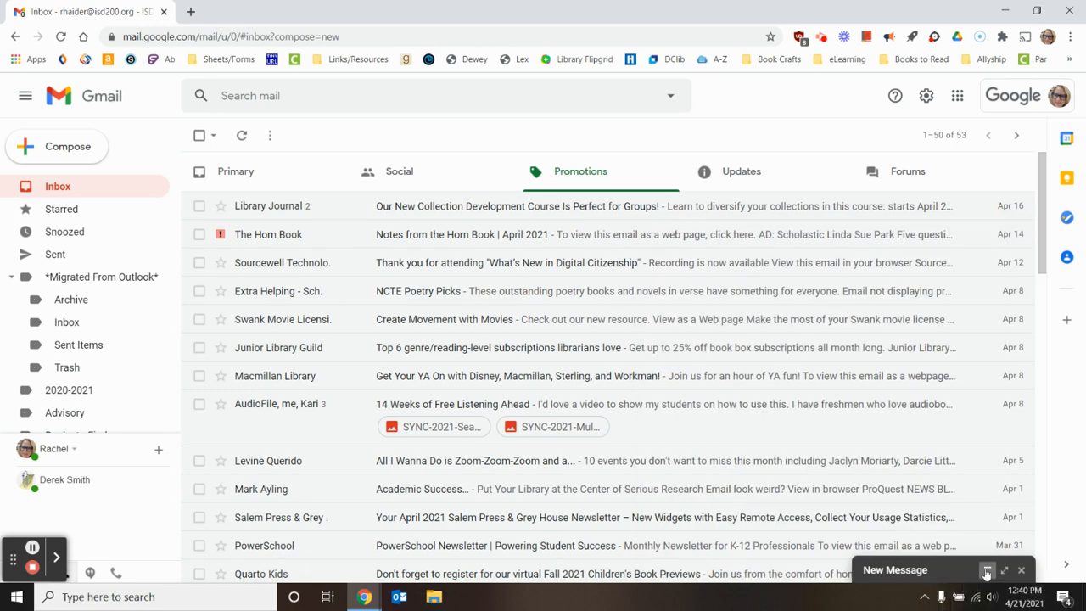
left_click(987, 571)
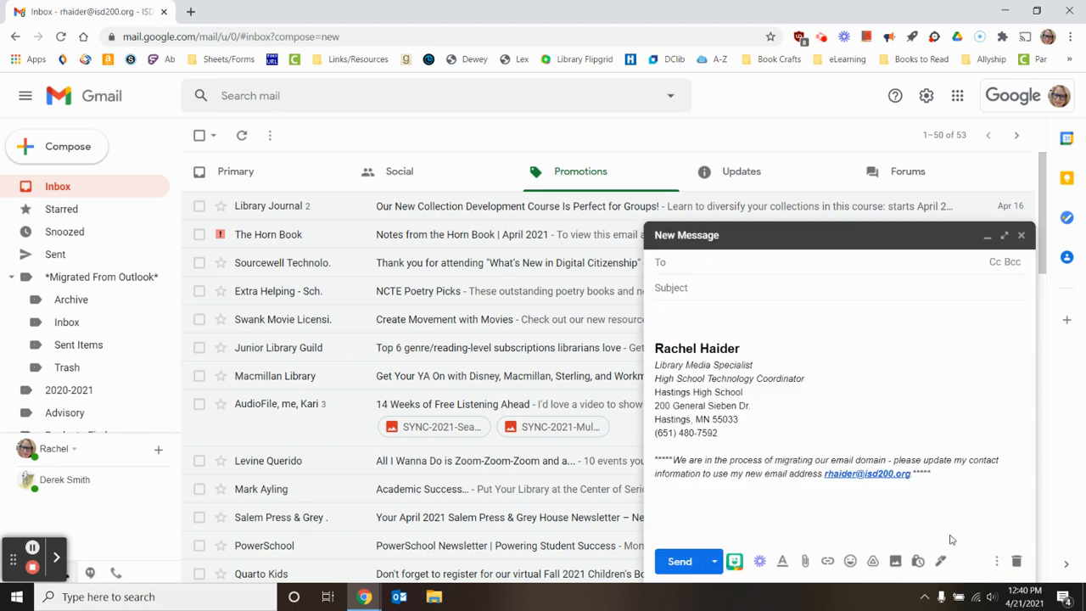
left_click(1004, 236)
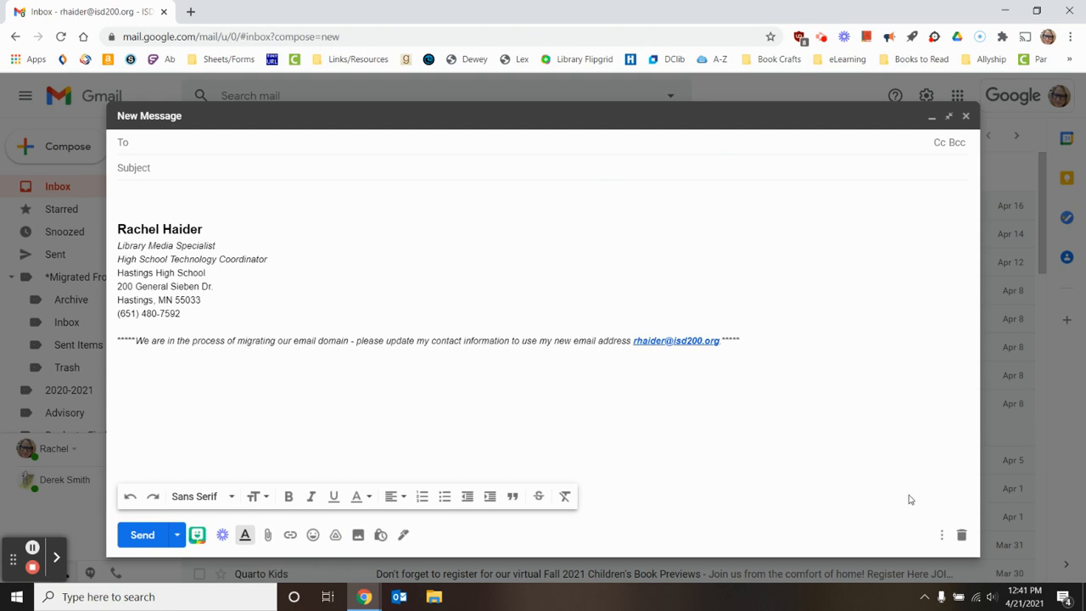
Check the More options menu, then dock the blank draft as a small compose window.
left_click(941, 536)
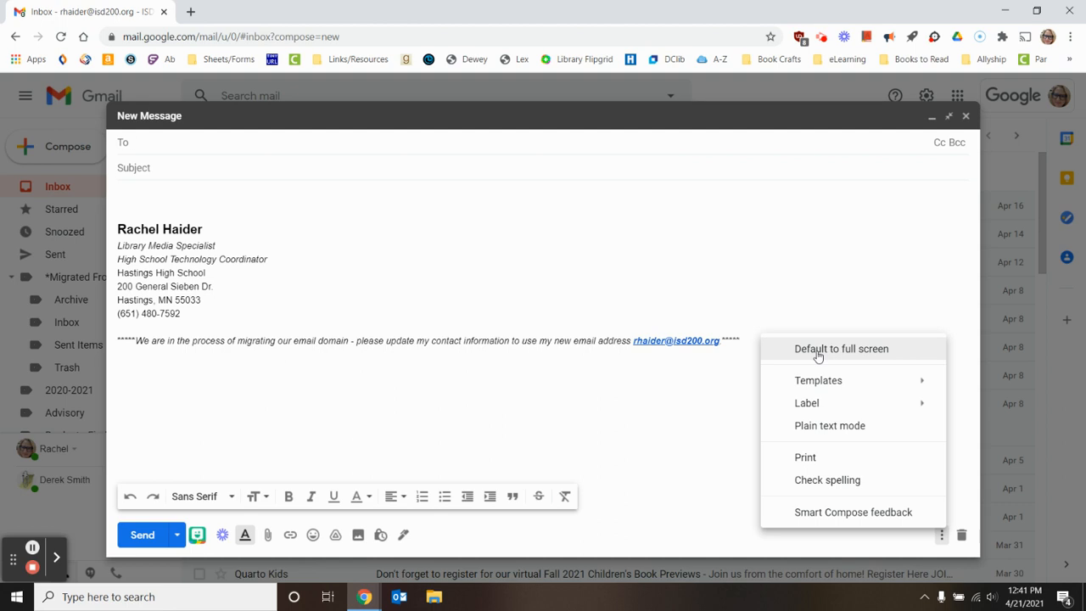
left_click(949, 118)
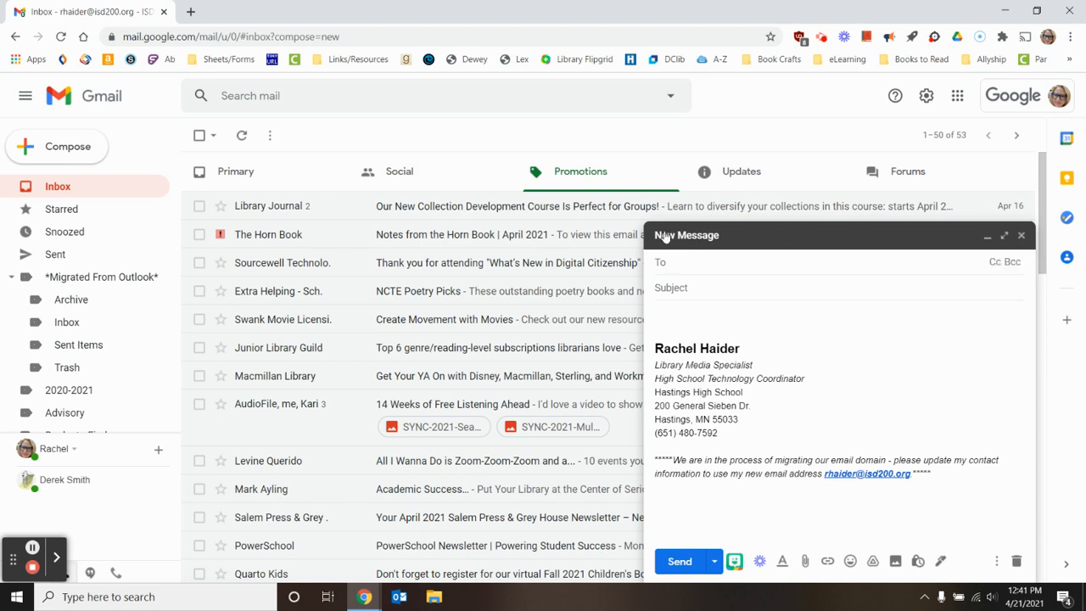
Give the draft the subject 'Test Message' and save and close it.
left_click(693, 291)
type("Test")
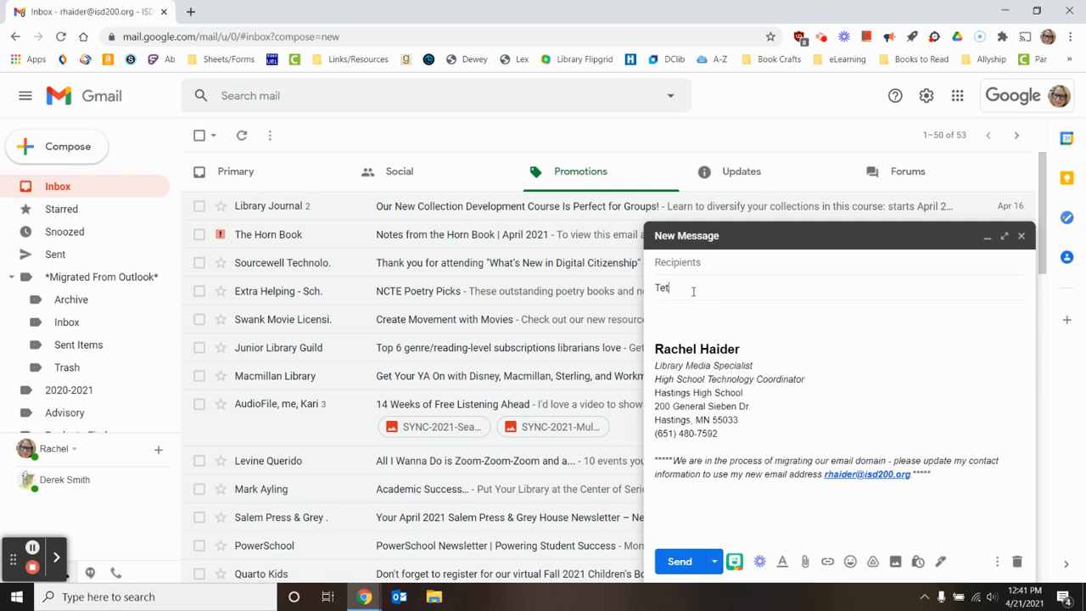
type(" Message")
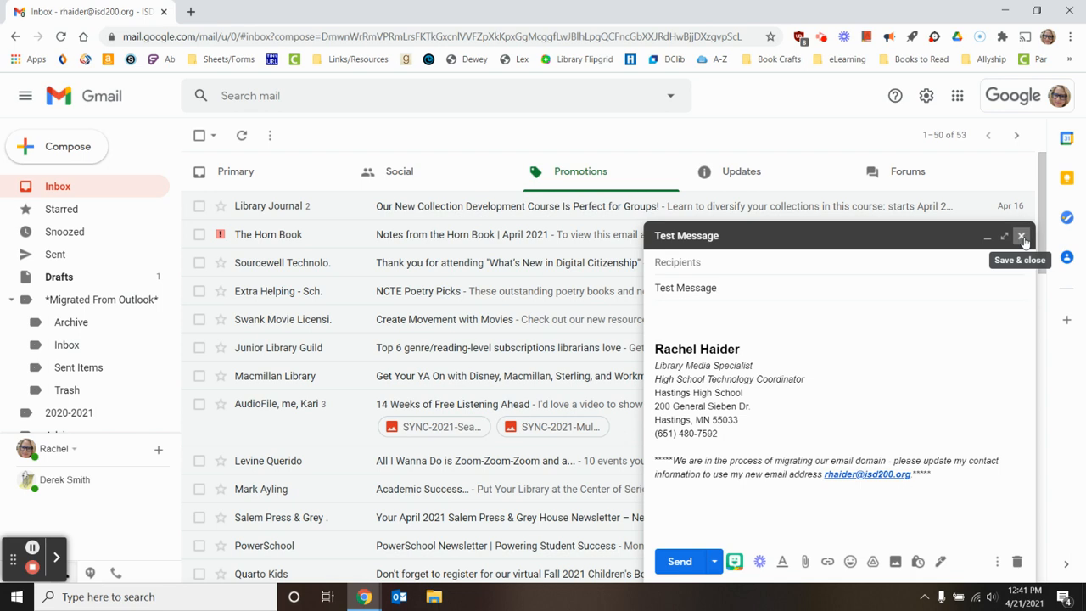
left_click(1022, 238)
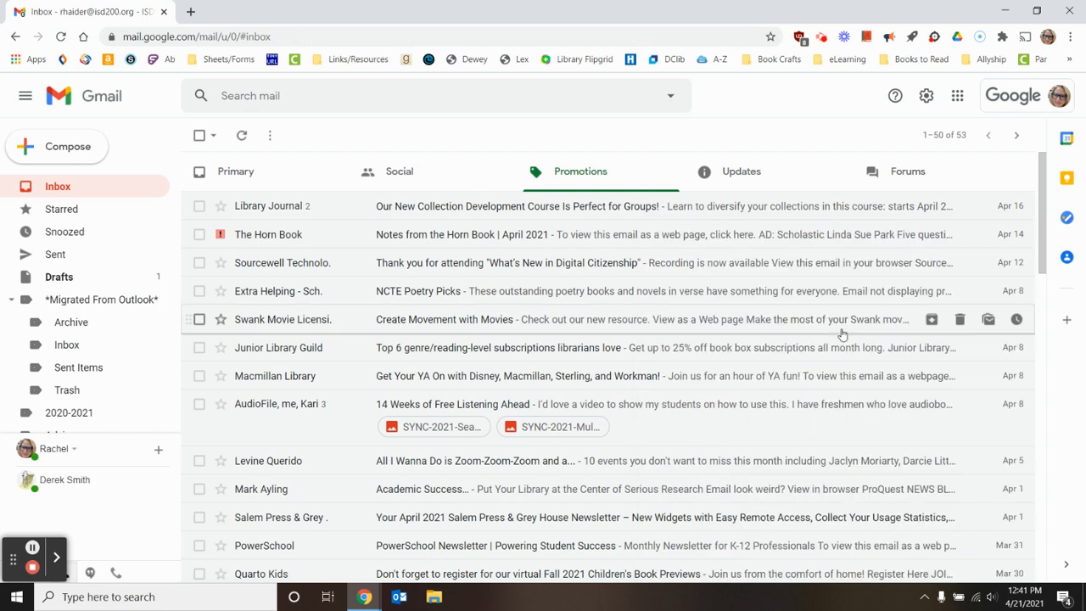
Open the Test Message draft from Drafts and type the recipient's first name into To.
left_click(67, 280)
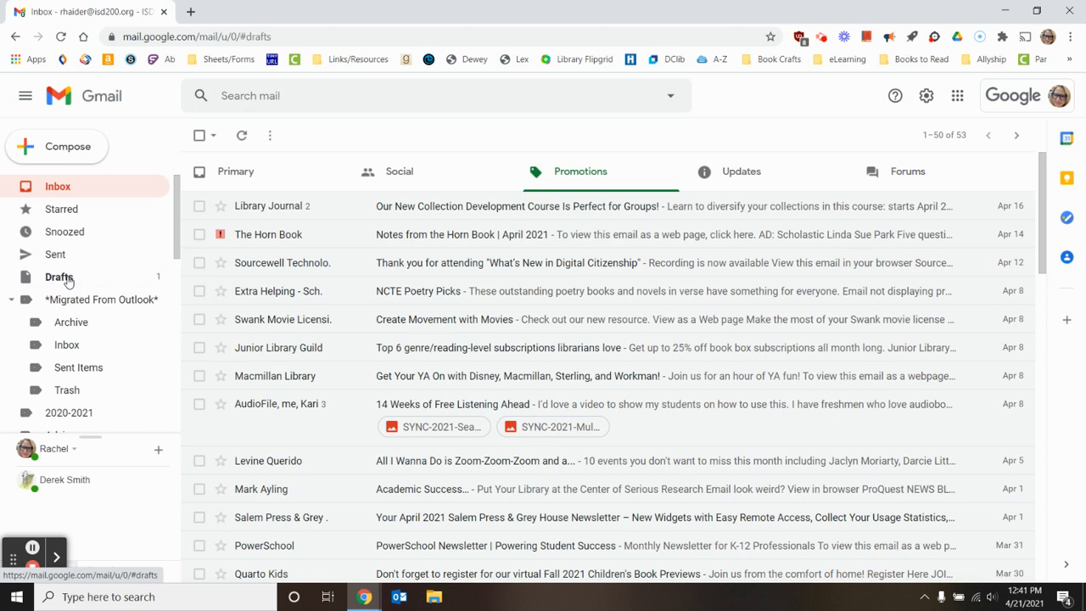
left_click(309, 162)
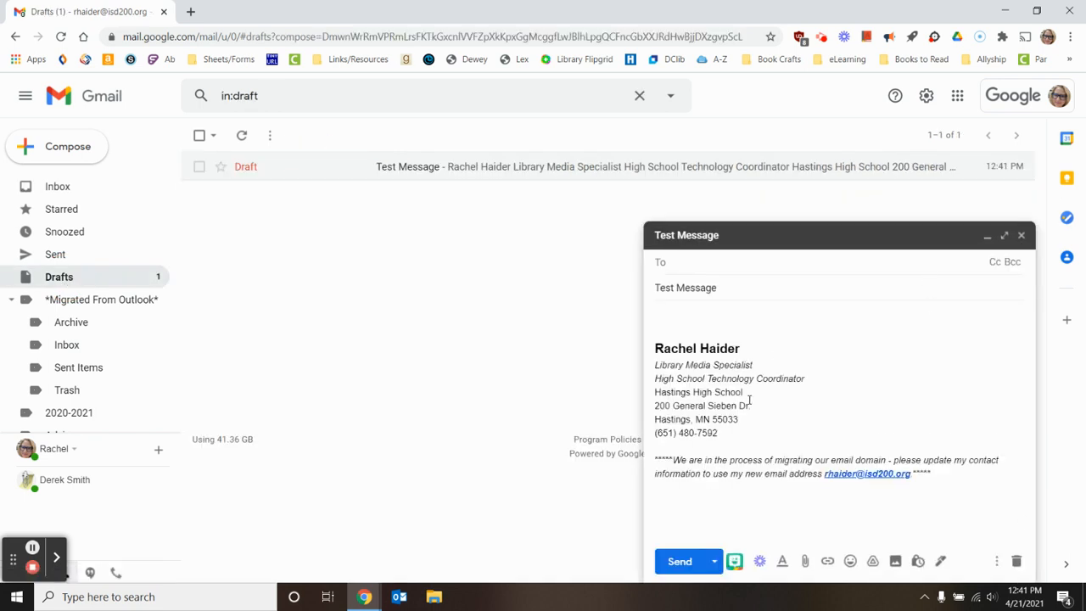
left_click(676, 263)
type("josh")
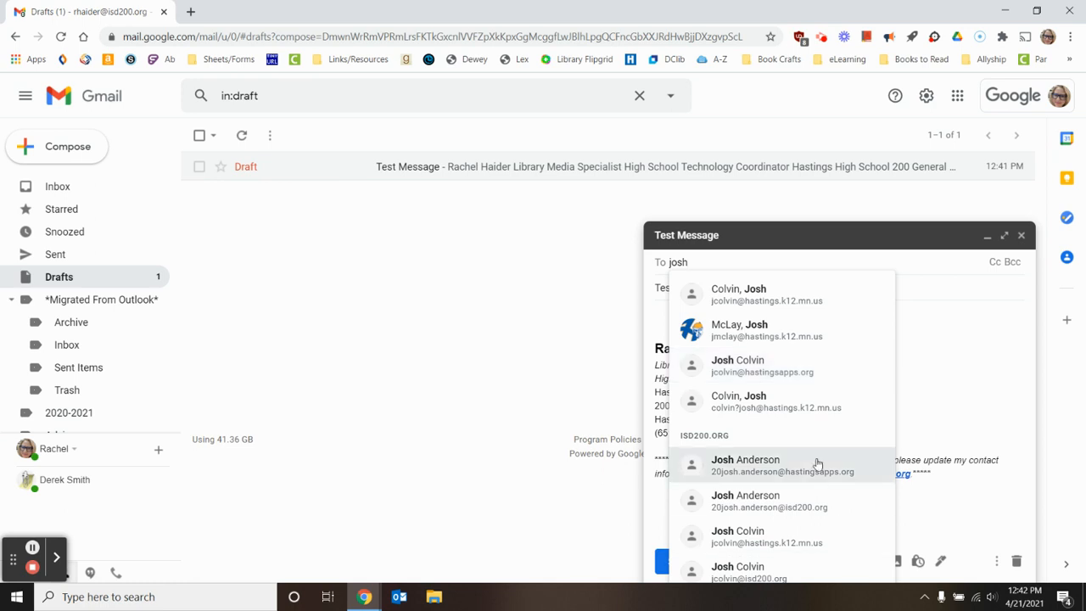
Set the suggested contact as recipient, add Cc and Bcc lines, and place the cursor in the body.
mouse_move(711, 381)
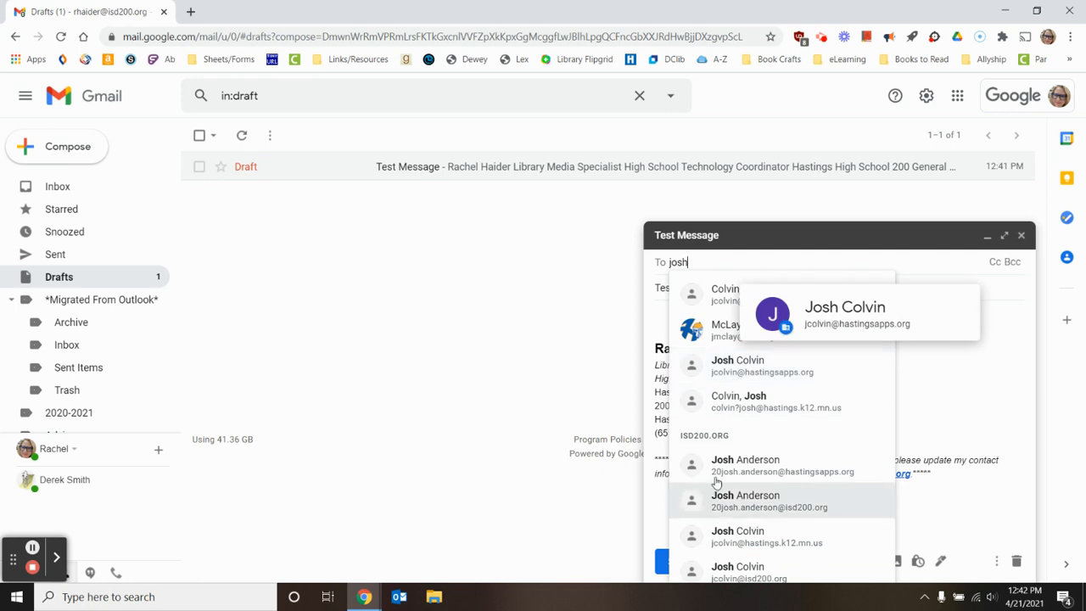
mouse_move(716, 481)
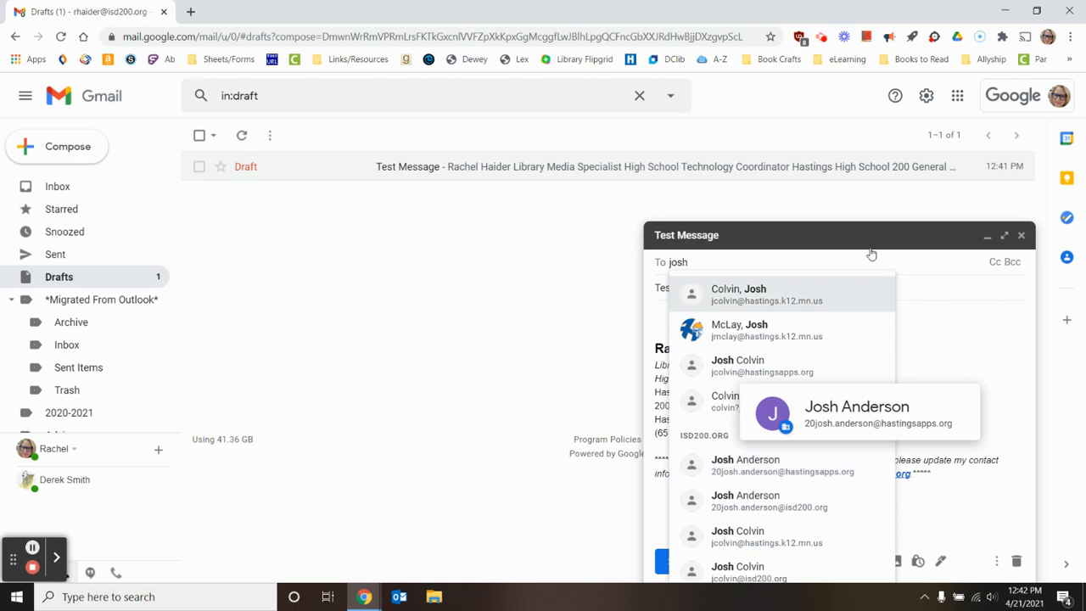
left_click(770, 375)
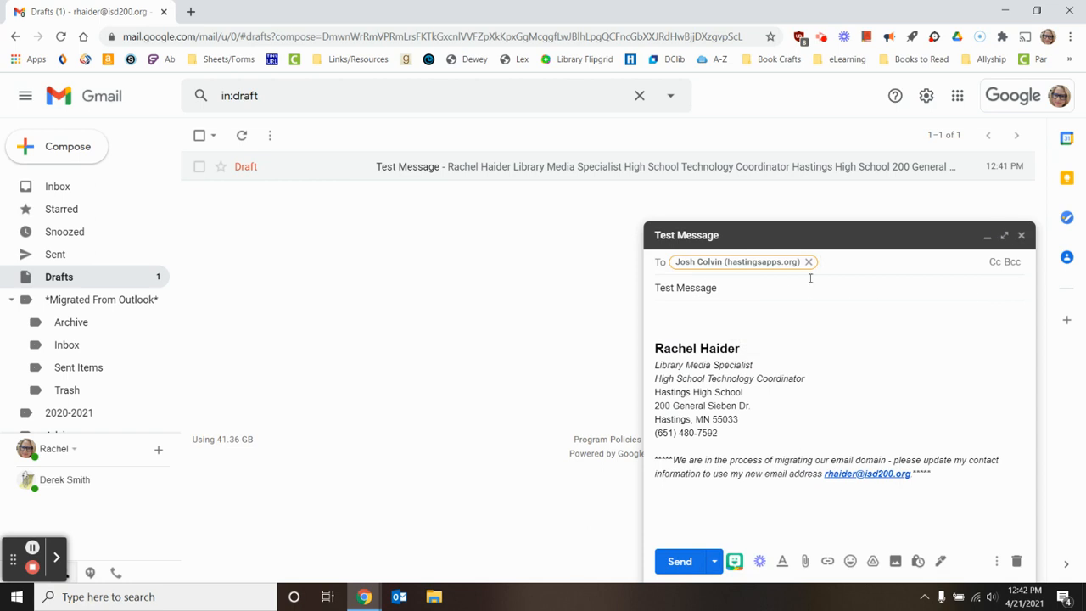
left_click(995, 262)
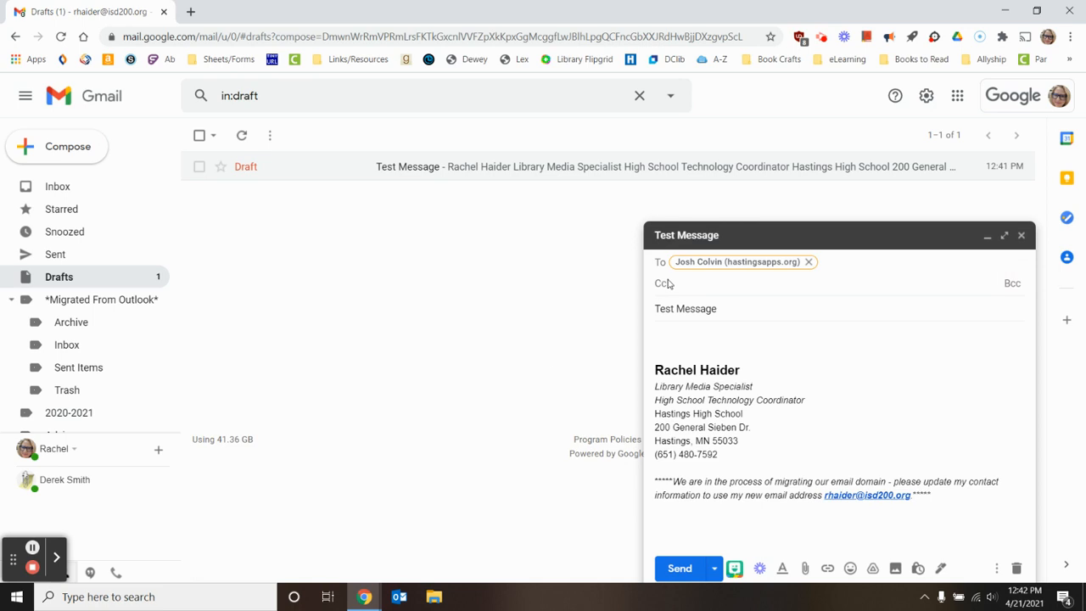
left_click(1011, 286)
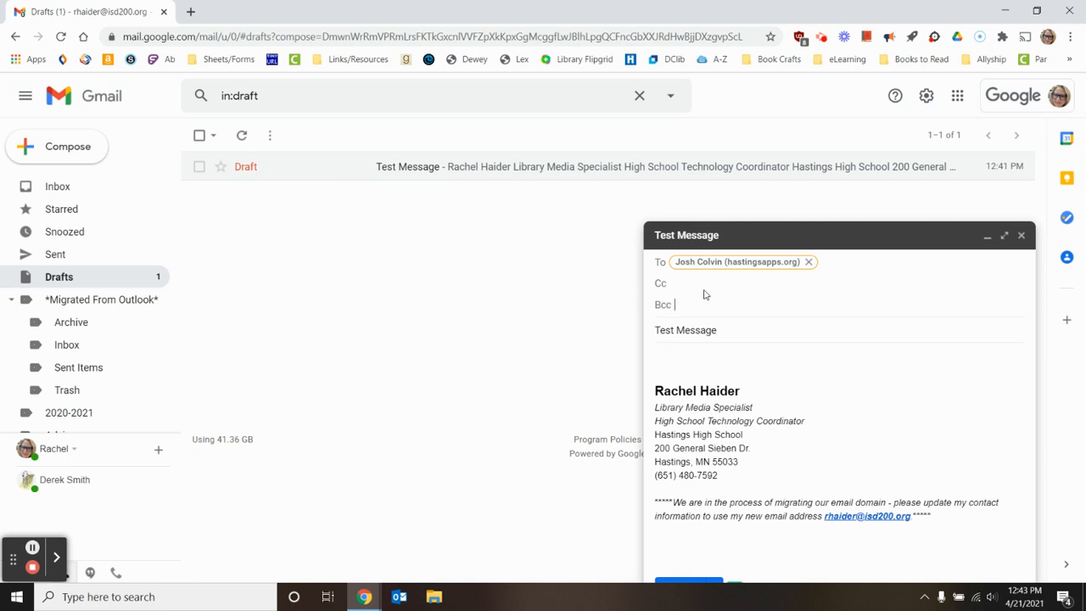
left_click(681, 352)
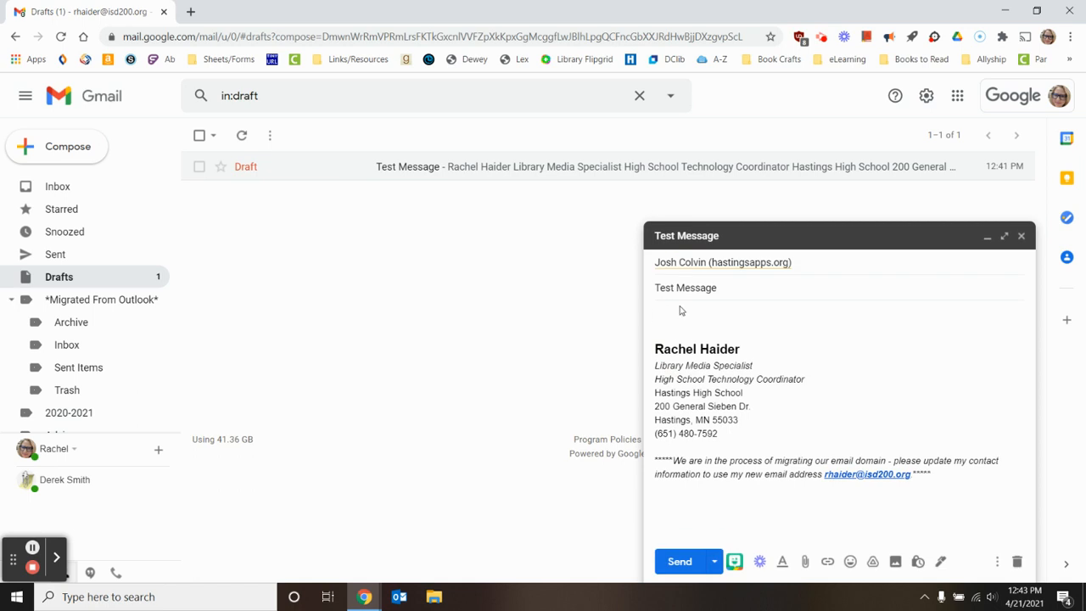
type("This is a m")
key("BackSpace")
key("BackSpace")
key("BackSpace")
key("BackSpace")
type("a test message")
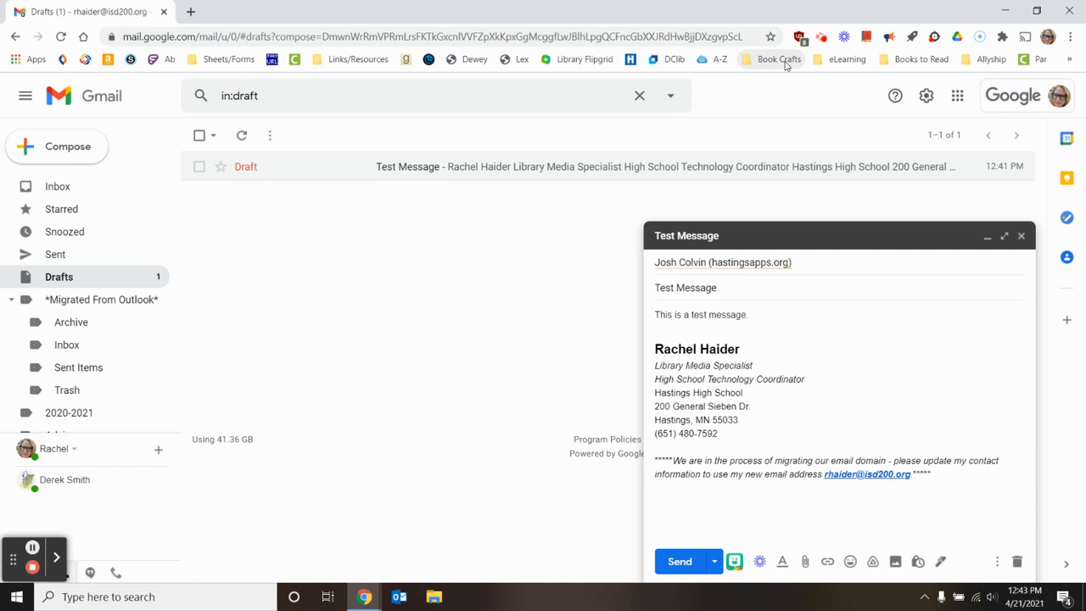
type(".")
key("Return")
key("Return")
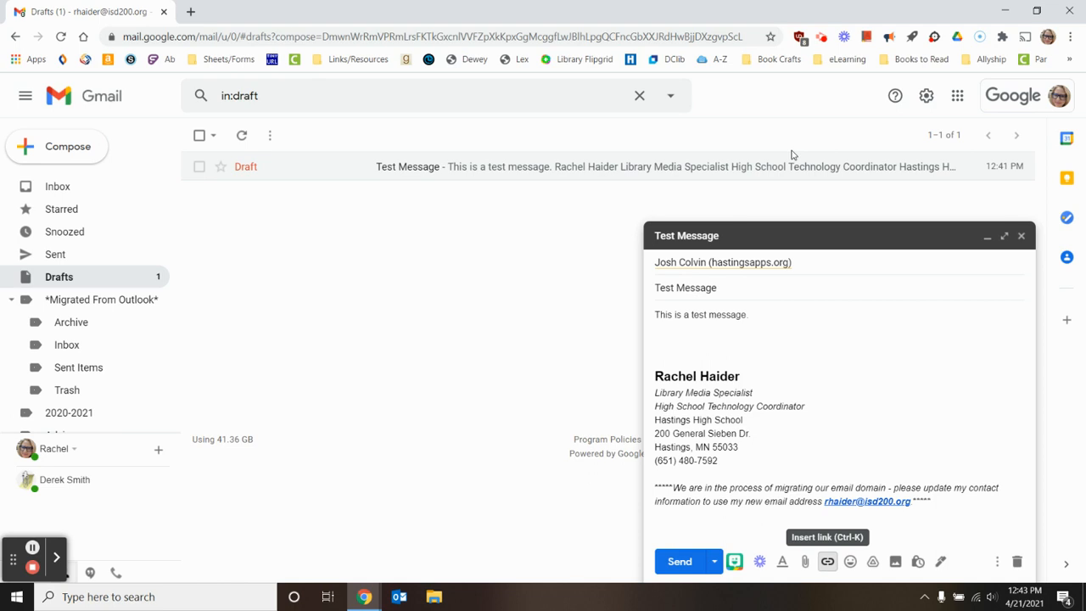
left_click(657, 349)
left_click(657, 341)
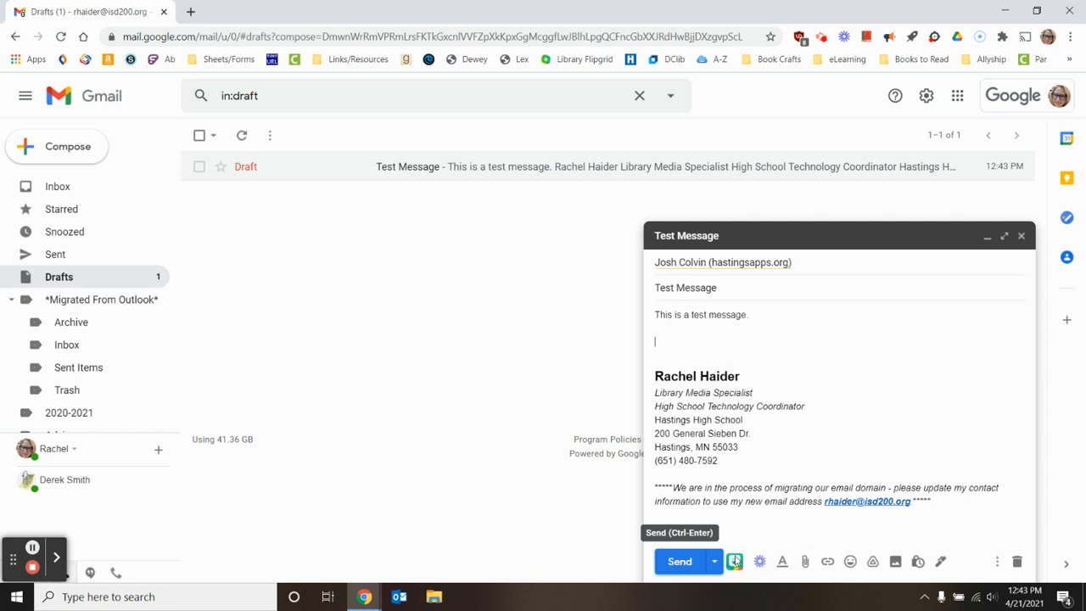
Add 'Now I am typing in red.' as red text with a yellow background highlight.
left_click(782, 563)
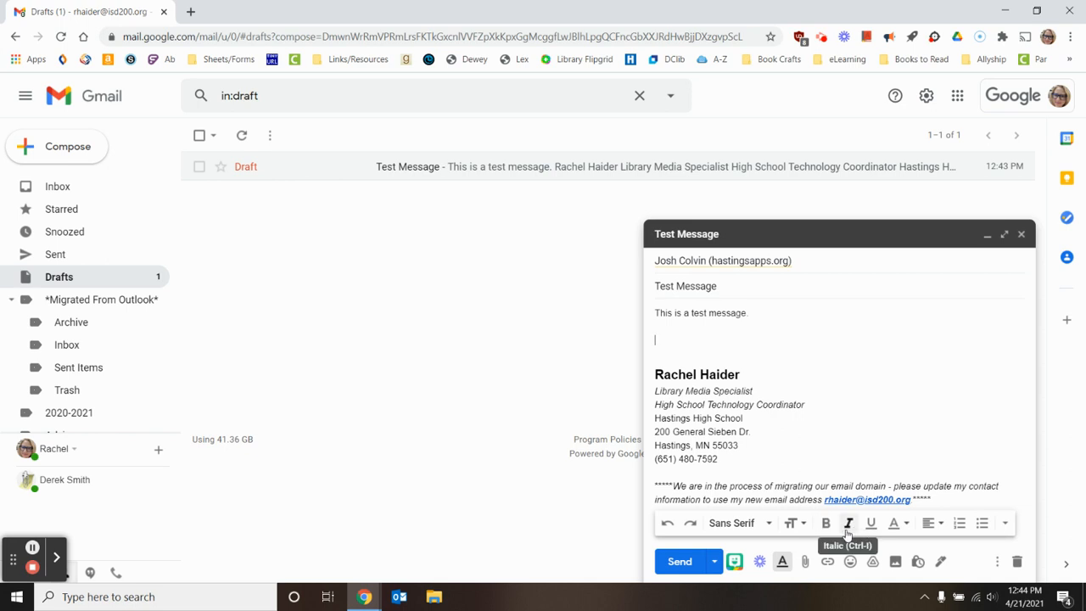
left_click(904, 525)
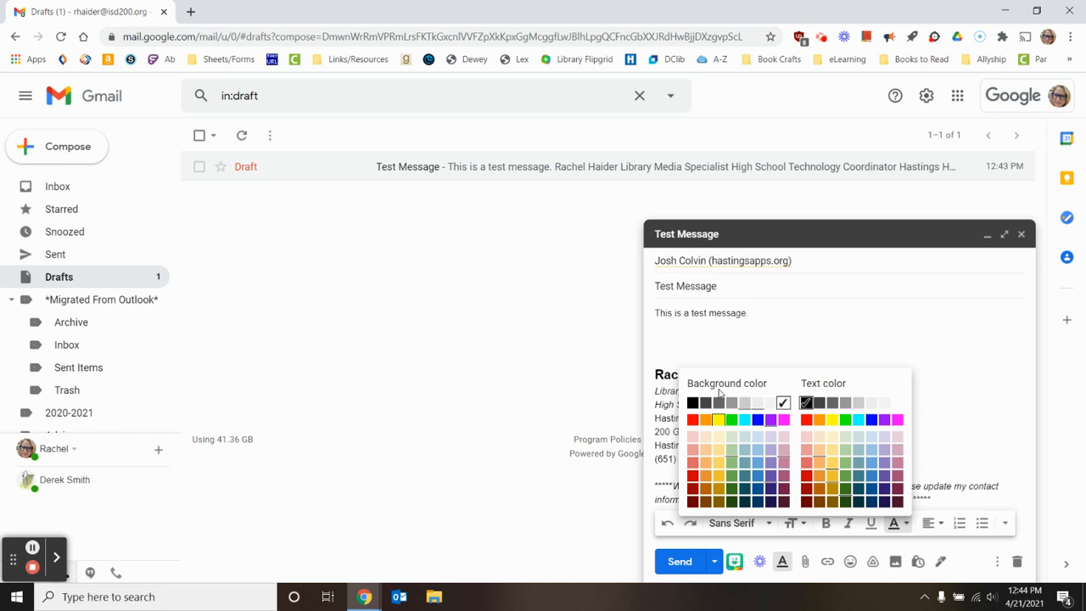
left_click(807, 419)
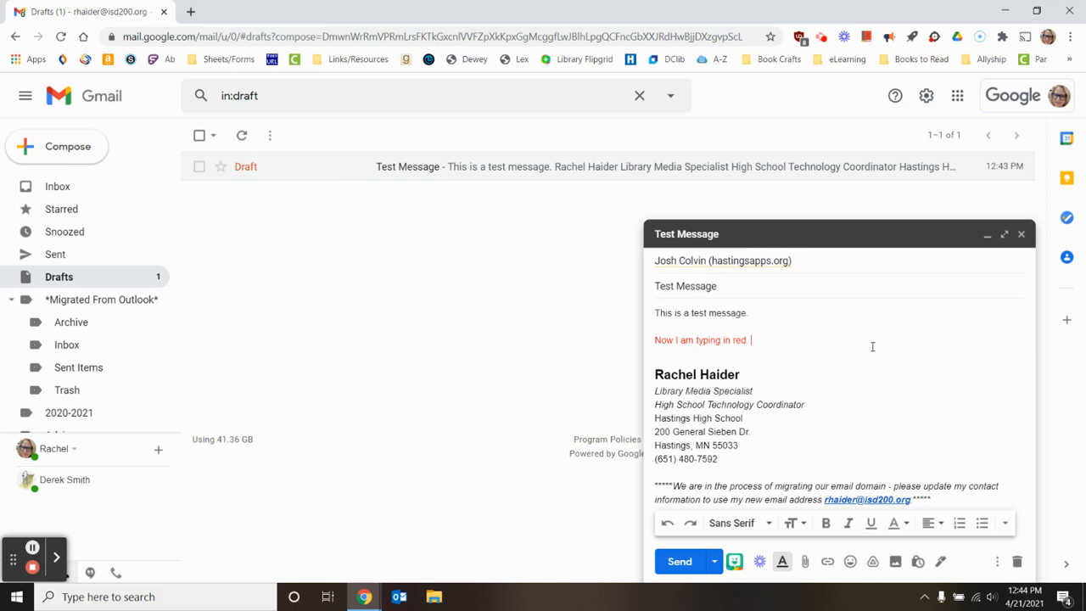
left_click_drag(752, 340, 635, 339)
left_click(893, 522)
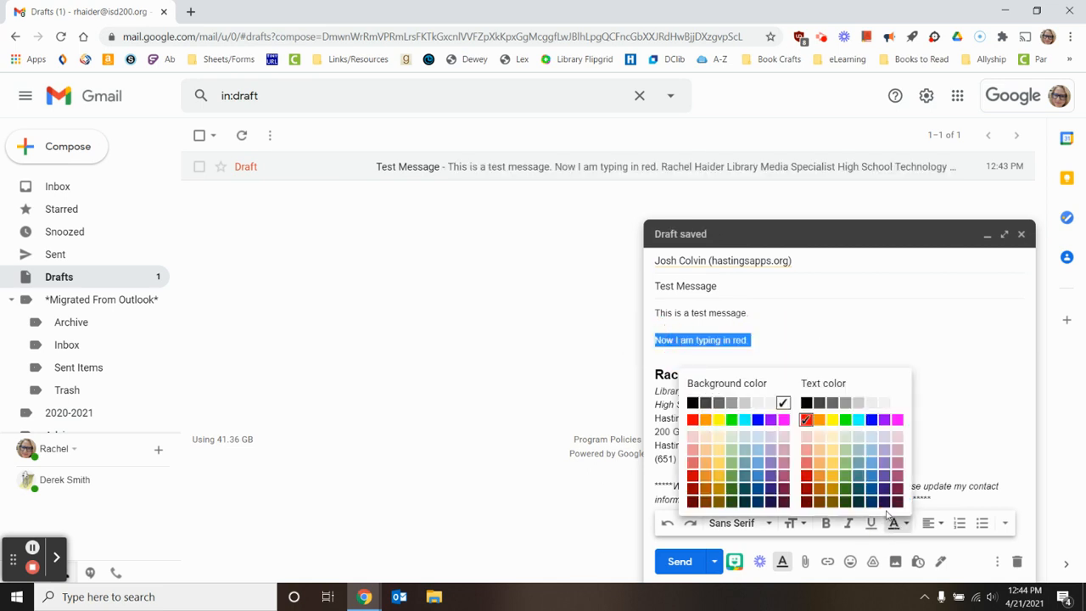
left_click(718, 419)
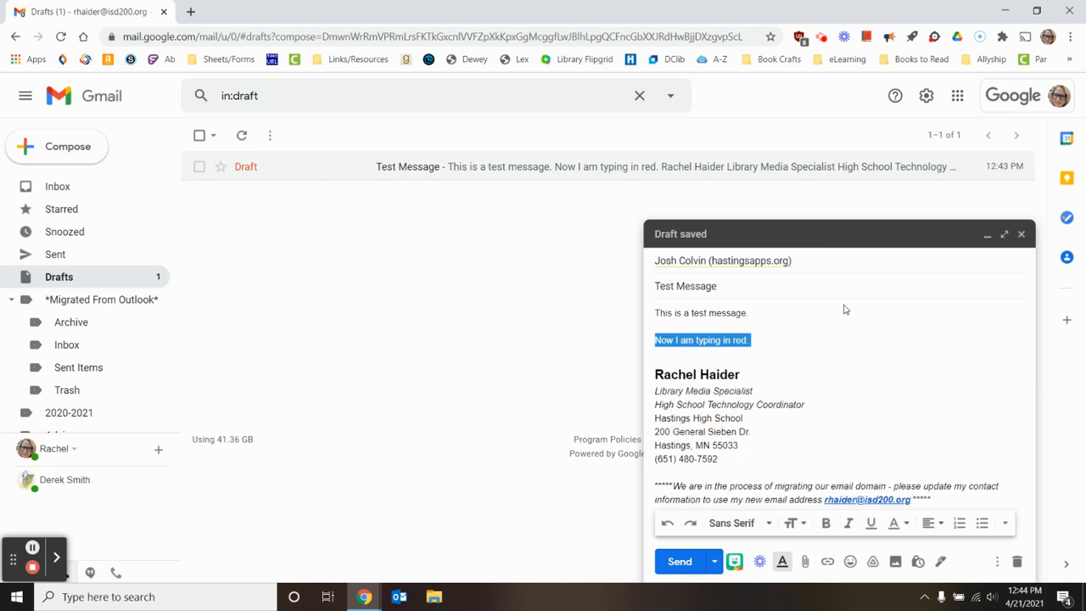
left_click(805, 320)
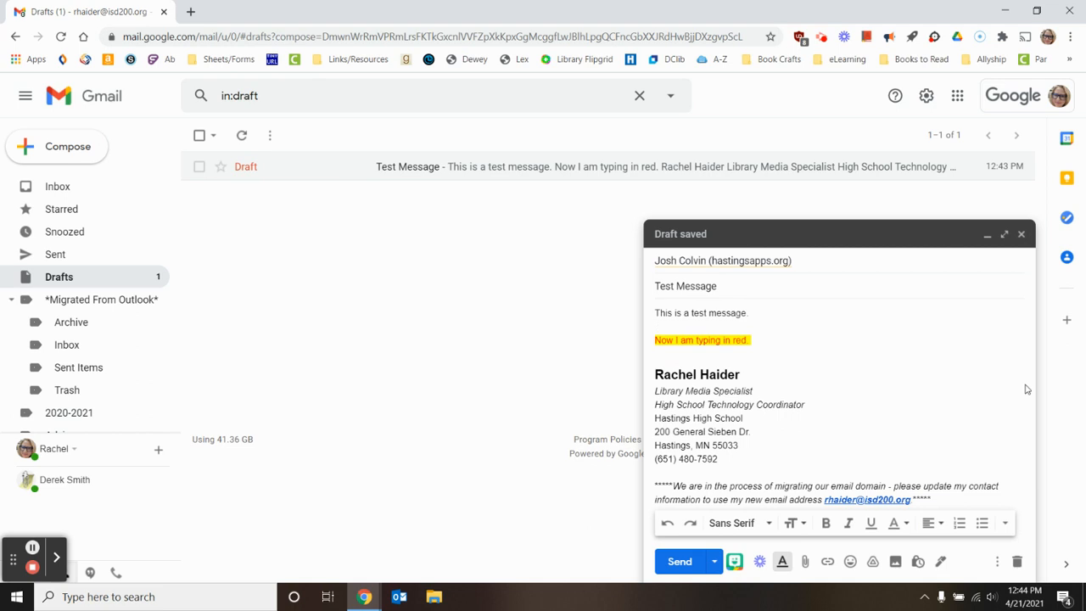
left_click(782, 562)
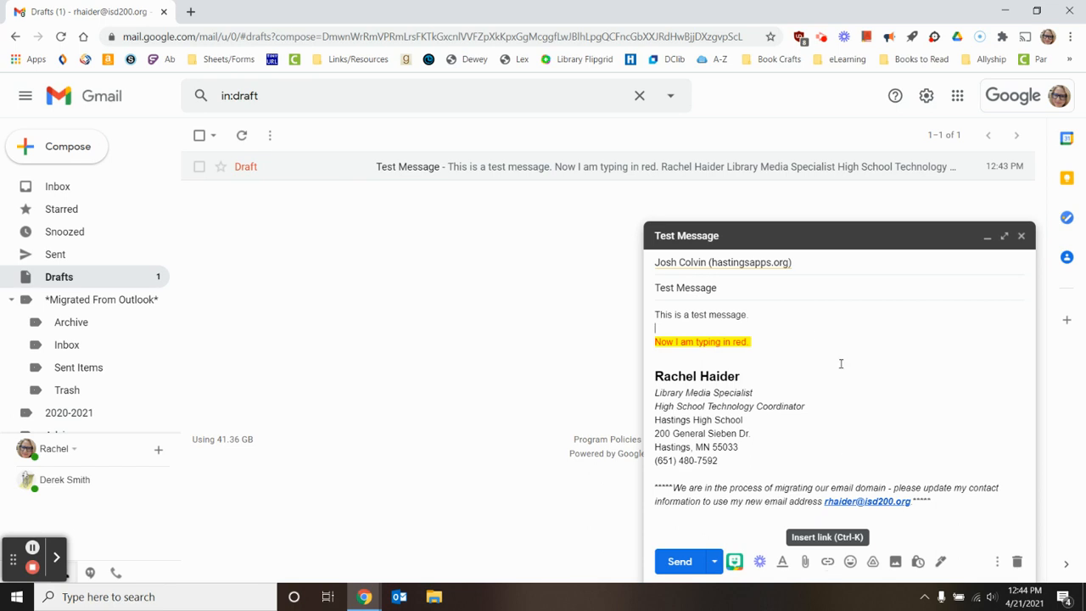
left_click_drag(759, 342, 723, 341)
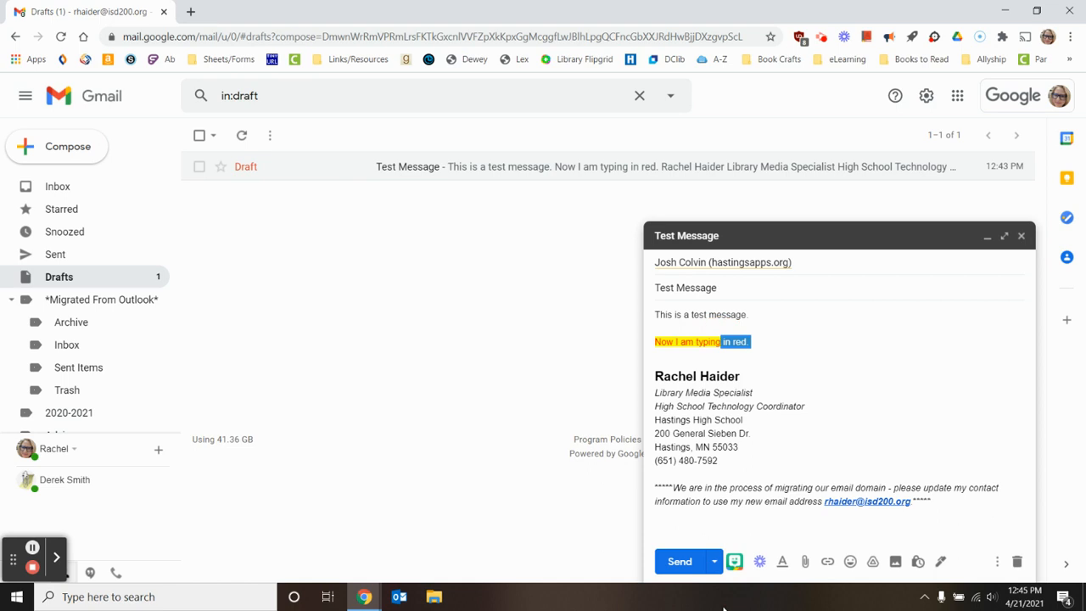
left_click(827, 561)
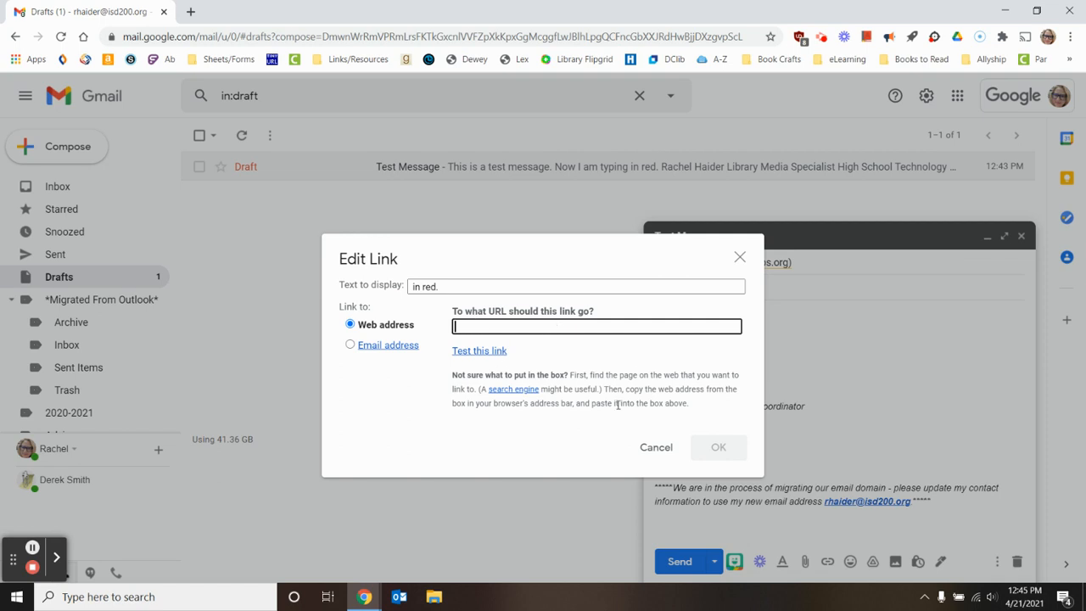
left_click(653, 447)
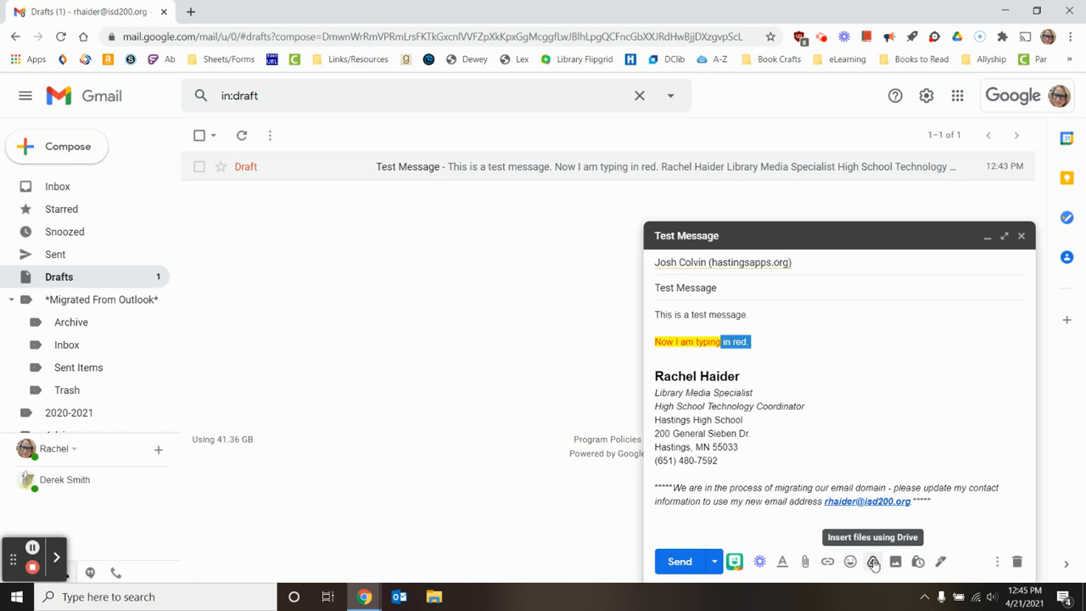
left_click(798, 355)
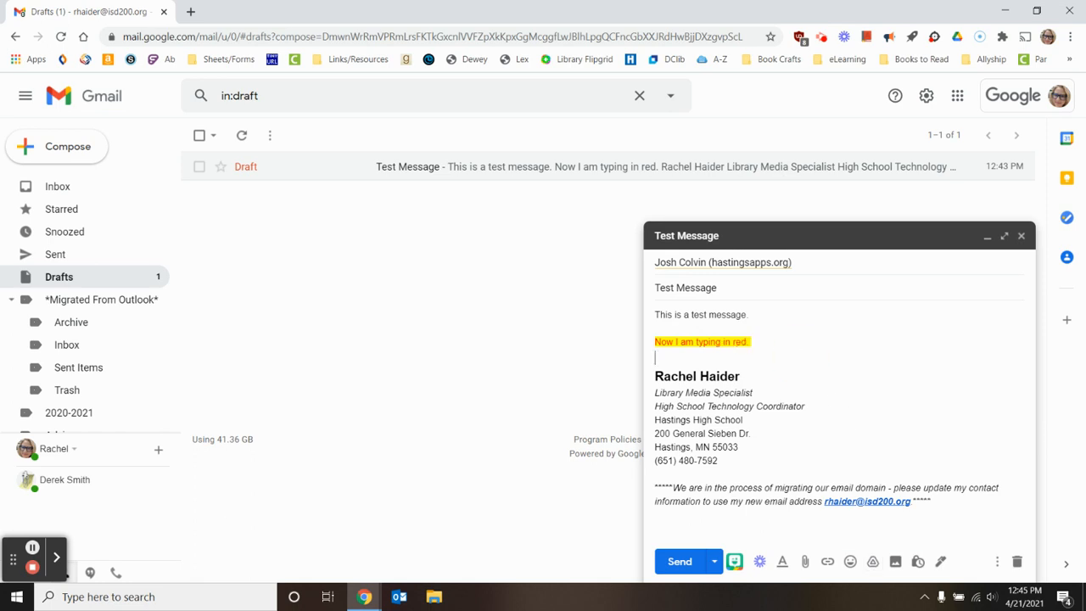
Insert 'EMAIL Presentation' from Google Drive into the draft as a Drive link.
left_click(872, 561)
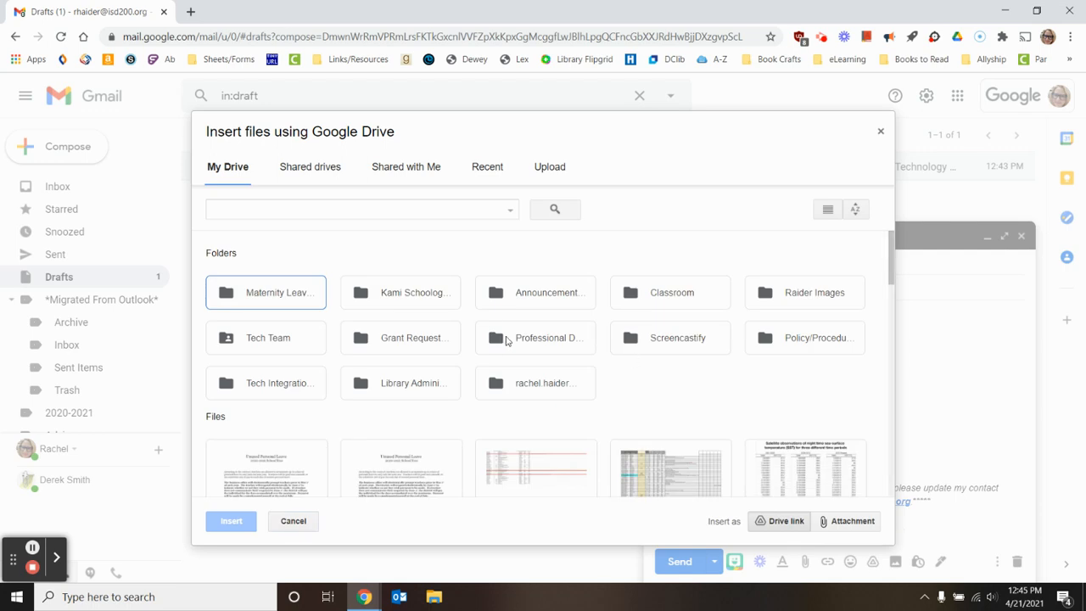
scroll(507, 340, "down", 3)
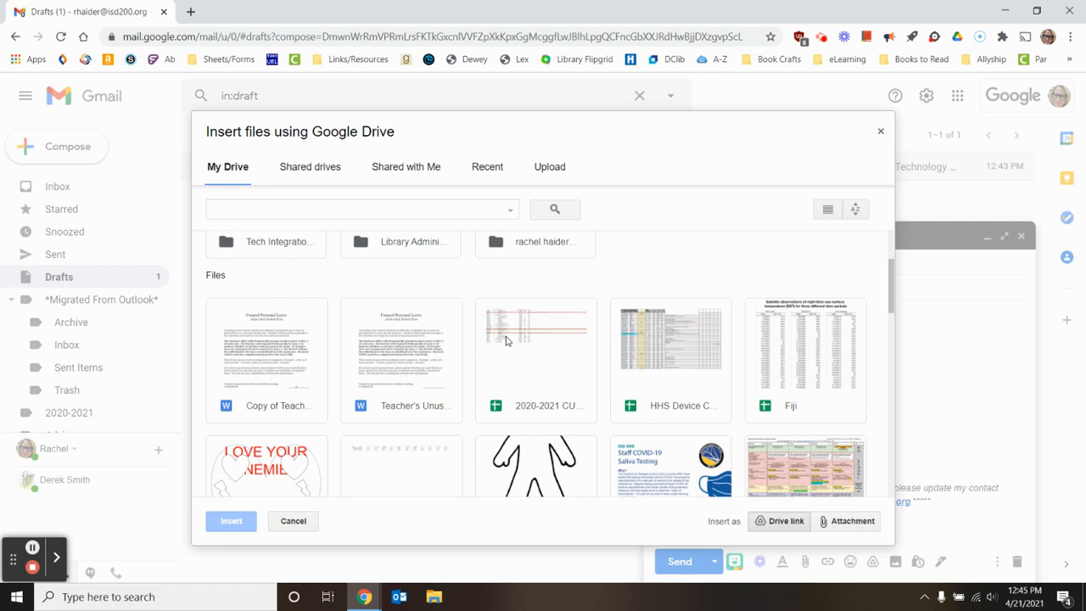
scroll(506, 340, "down", 1)
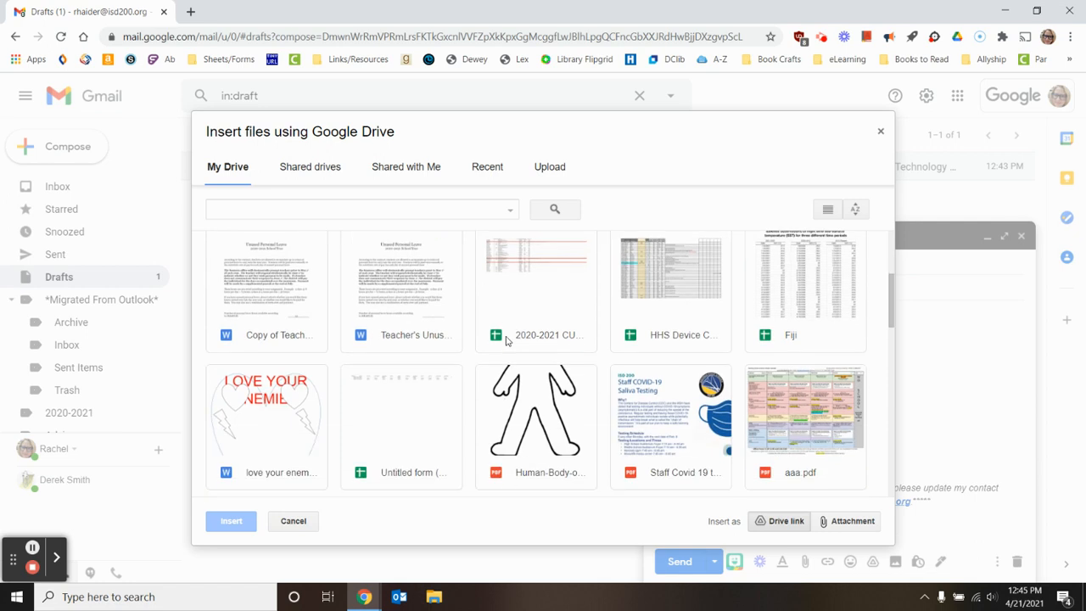
scroll(421, 398, "down", 3)
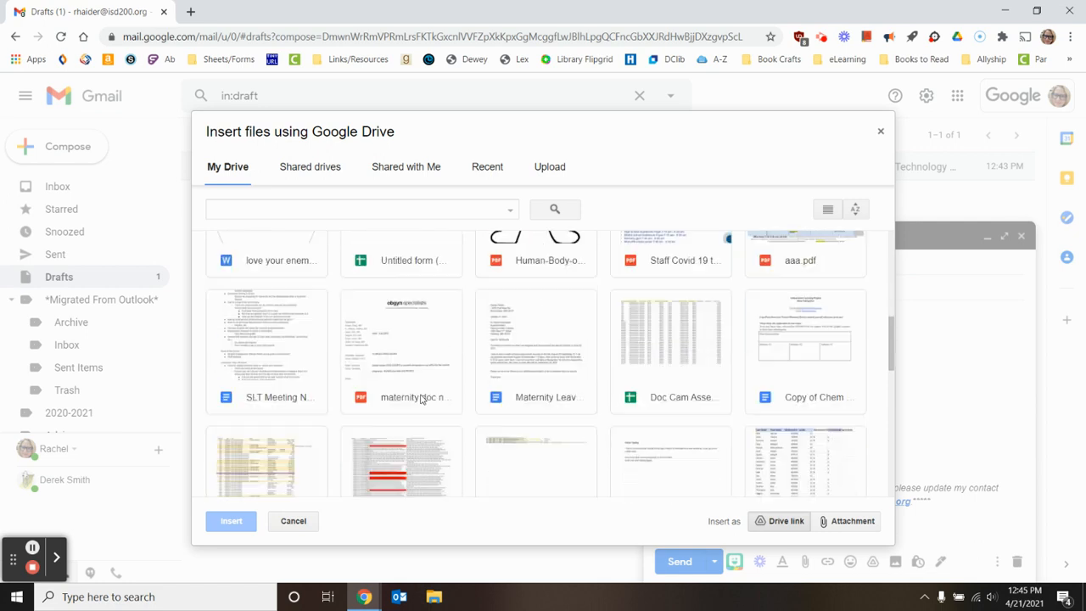
scroll(421, 398, "down", 6)
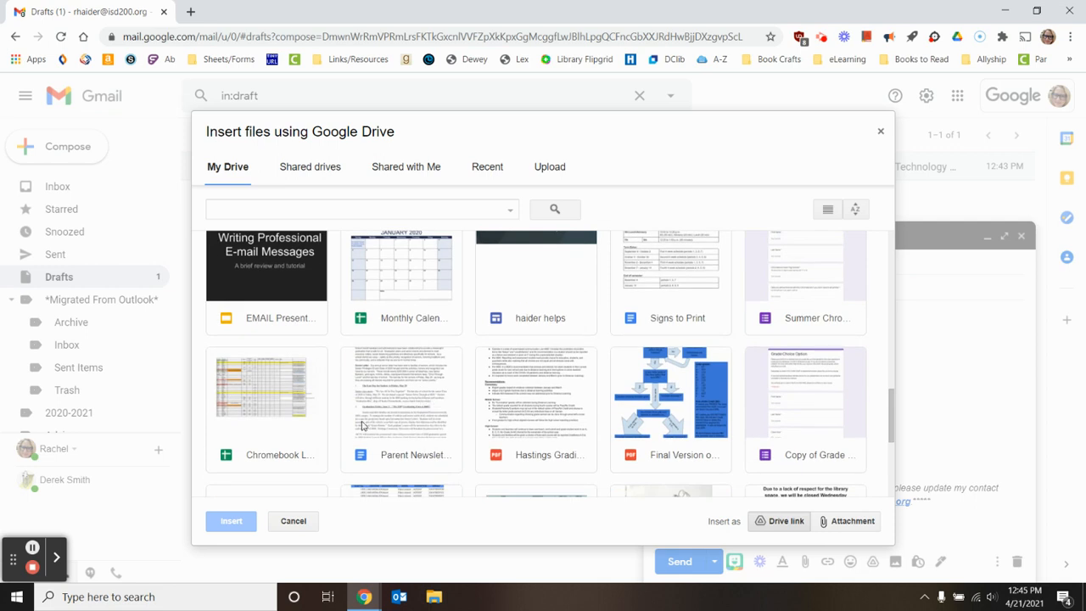
left_click(291, 273)
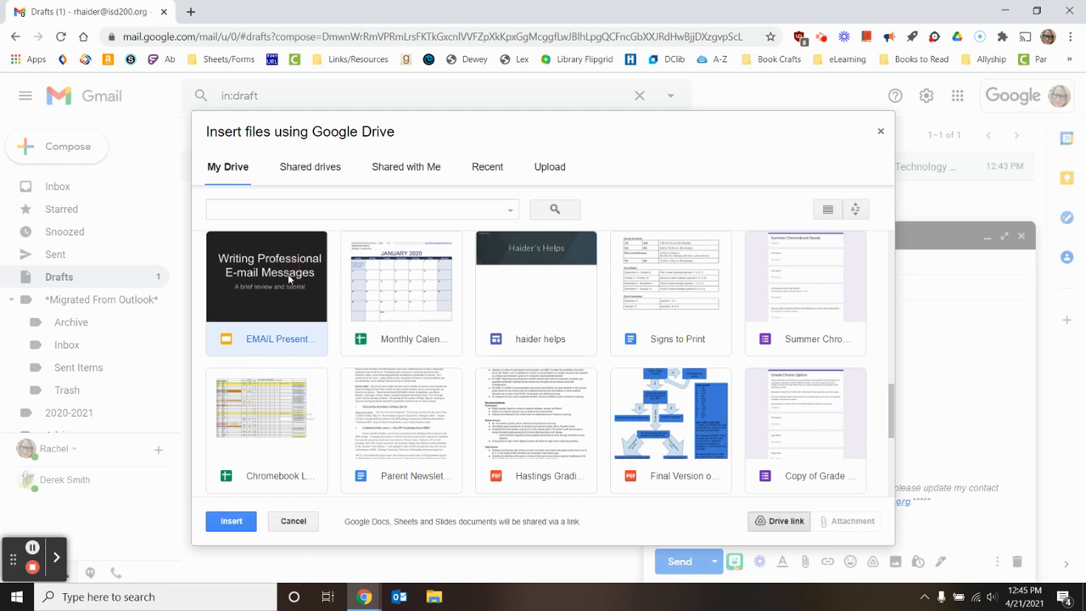
left_click(228, 521)
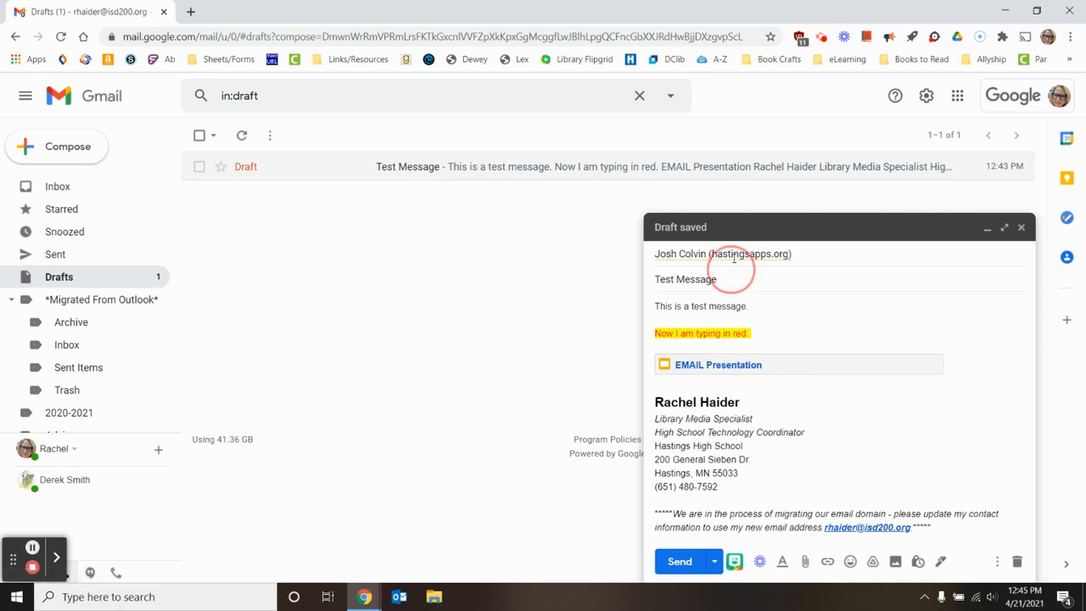
mouse_move(731, 252)
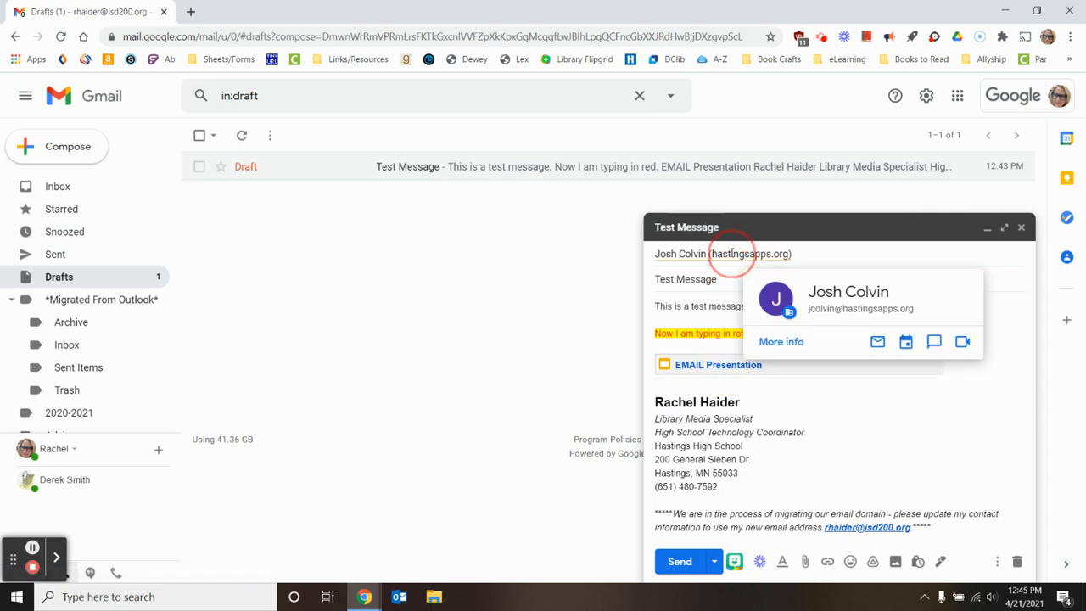